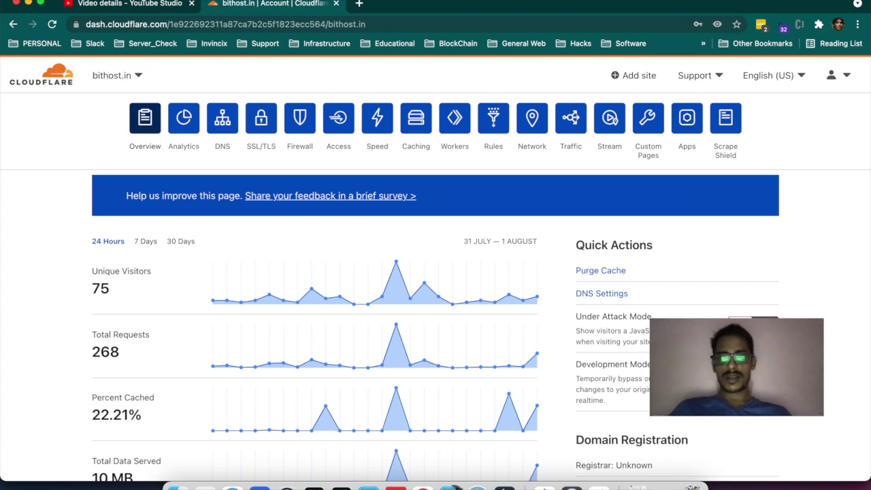
- Open the DNS management page for bithost.in from Quick Actions
{"action": "scroll", "coordinate": [436, 286], "scroll_direction": "down", "scroll_amount": 3}
{"action": "scroll", "coordinate": [436, 286], "scroll_direction": "down", "scroll_amount": 1}
{"action": "scroll", "coordinate": [435, 286], "scroll_direction": "up", "scroll_amount": 5}
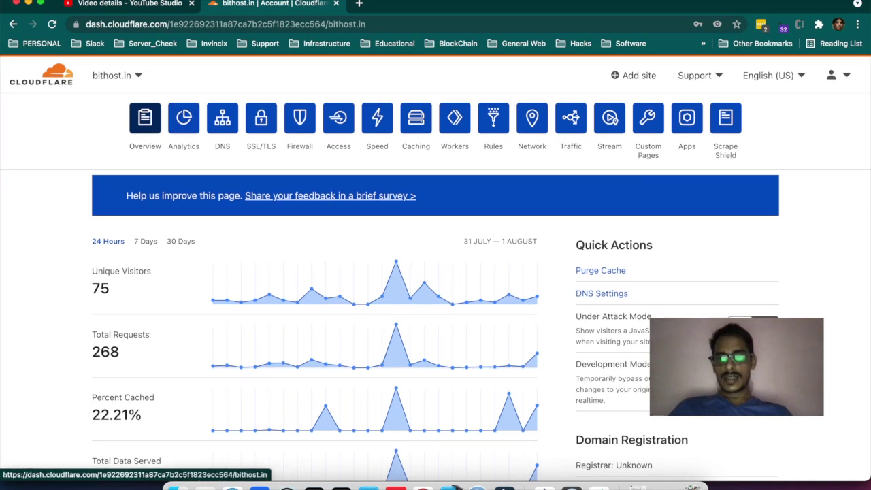
{"action": "scroll", "coordinate": [435, 276], "scroll_direction": "down", "scroll_amount": 3}
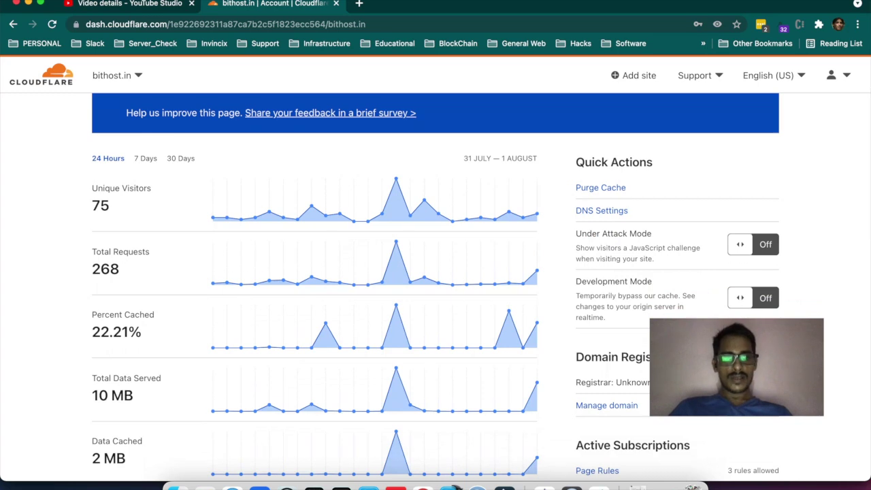
{"action": "left_click", "coordinate": [602, 210]}
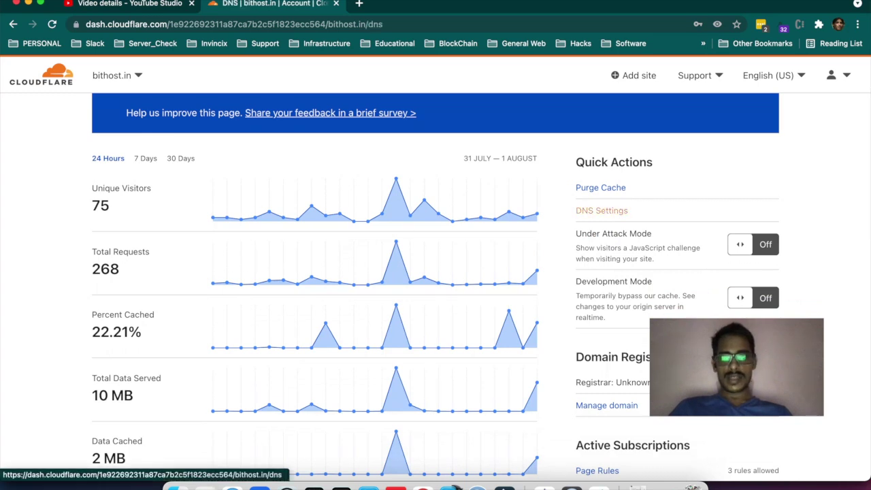
- Review the DNS records, nameservers, DNSSEC and CNAME Flattening sections, then return to the overview
{"action": "scroll", "coordinate": [436, 272], "scroll_direction": "down", "scroll_amount": 2}
{"action": "scroll", "coordinate": [436, 286], "scroll_direction": "down", "scroll_amount": 3}
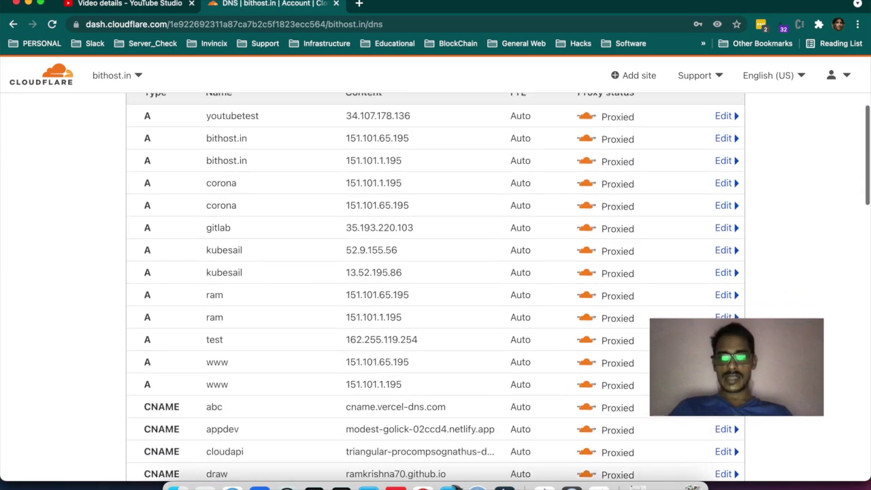
{"action": "scroll", "coordinate": [436, 286], "scroll_direction": "down", "scroll_amount": 5}
{"action": "scroll", "coordinate": [436, 286], "scroll_direction": "down", "scroll_amount": 8}
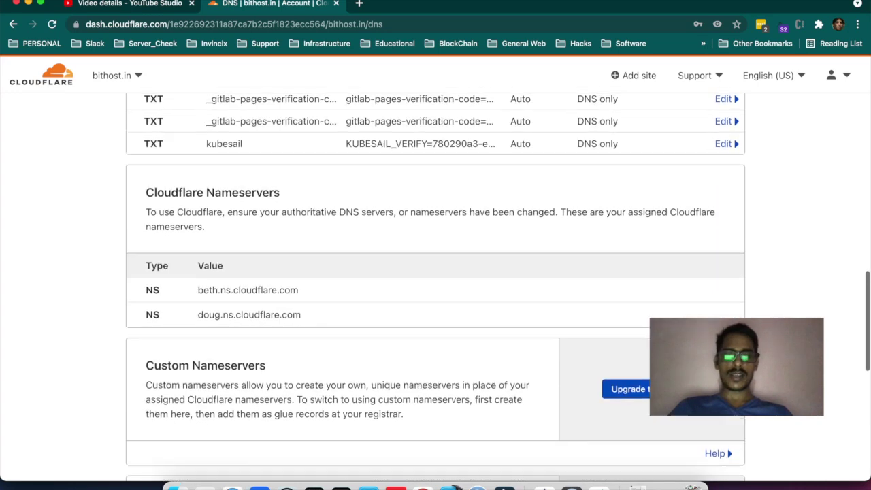
{"action": "scroll", "coordinate": [436, 286], "scroll_direction": "down", "scroll_amount": 5}
{"action": "scroll", "coordinate": [436, 286], "scroll_direction": "down", "scroll_amount": 1}
{"action": "scroll", "coordinate": [436, 286], "scroll_direction": "up", "scroll_amount": 2}
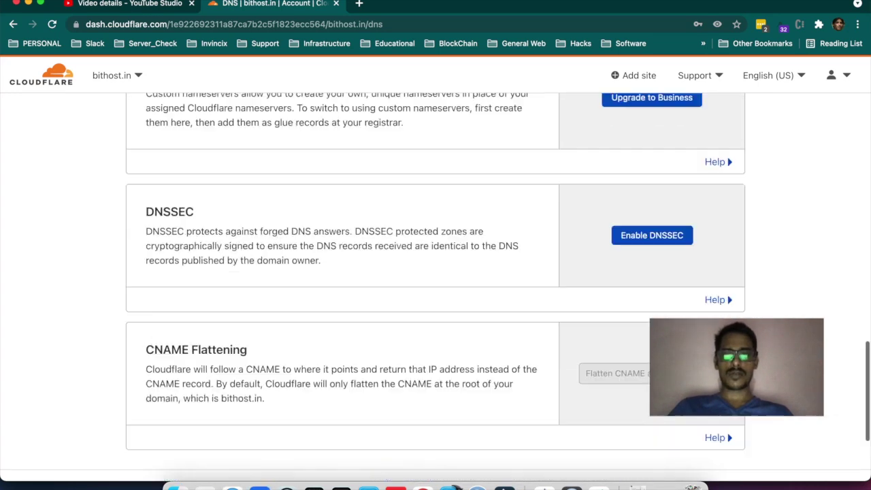
{"action": "scroll", "coordinate": [436, 286], "scroll_direction": "up", "scroll_amount": 3}
{"action": "scroll", "coordinate": [436, 286], "scroll_direction": "up", "scroll_amount": 10}
{"action": "scroll", "coordinate": [435, 272], "scroll_direction": "up", "scroll_amount": 2}
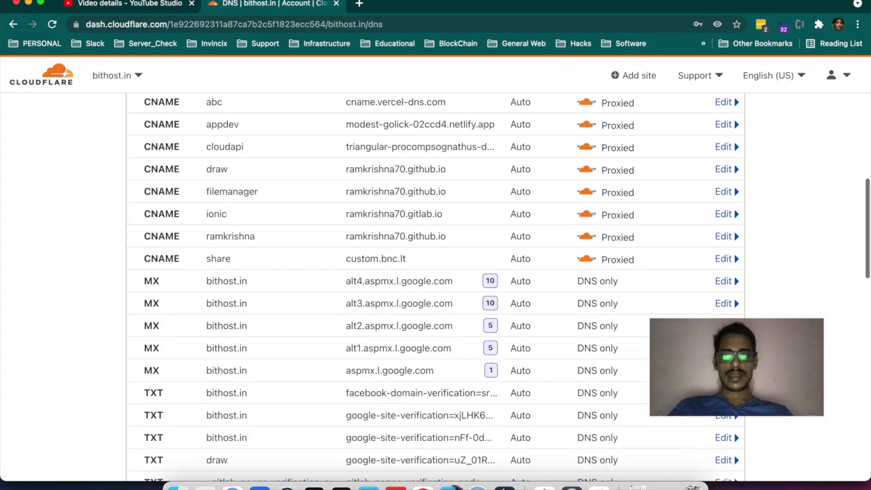
{"action": "scroll", "coordinate": [435, 272], "scroll_direction": "up", "scroll_amount": 6}
{"action": "scroll", "coordinate": [435, 272], "scroll_direction": "up", "scroll_amount": 3}
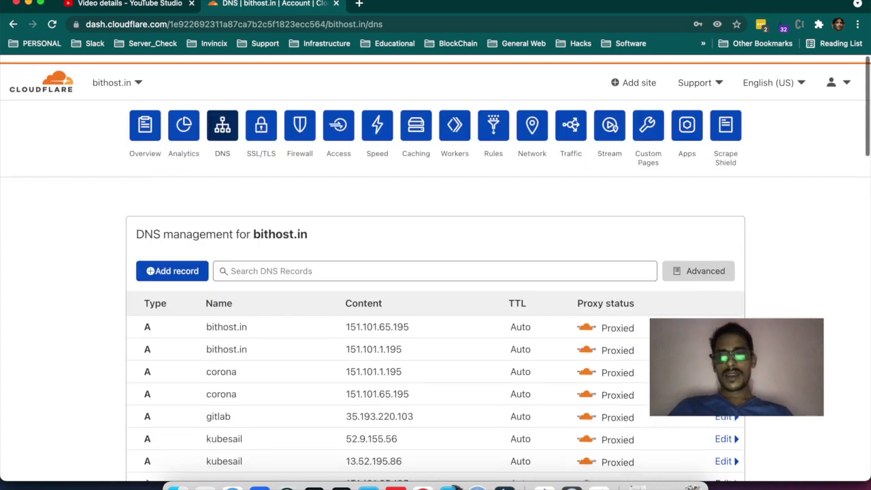
{"action": "left_click", "coordinate": [145, 118]}
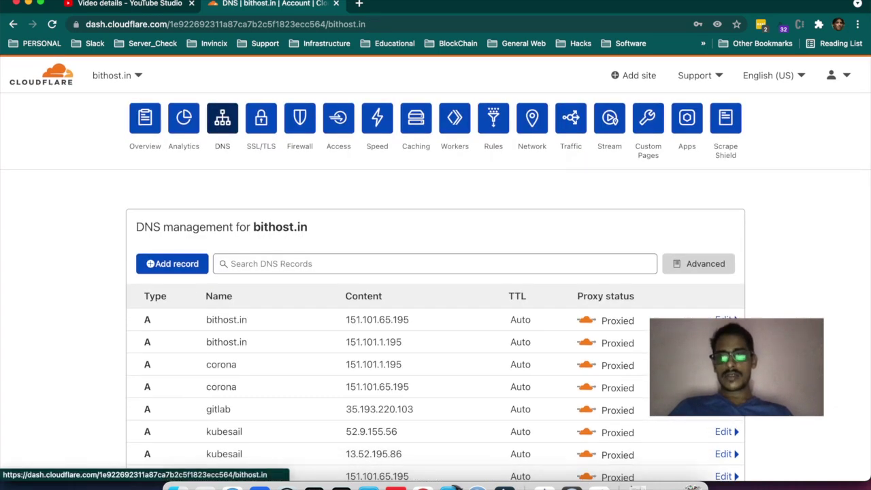
- Look over the bithost.in overview charts and Active Subscriptions, then open the detailed traffic analytics
{"action": "scroll", "coordinate": [435, 286], "scroll_direction": "down", "scroll_amount": 2}
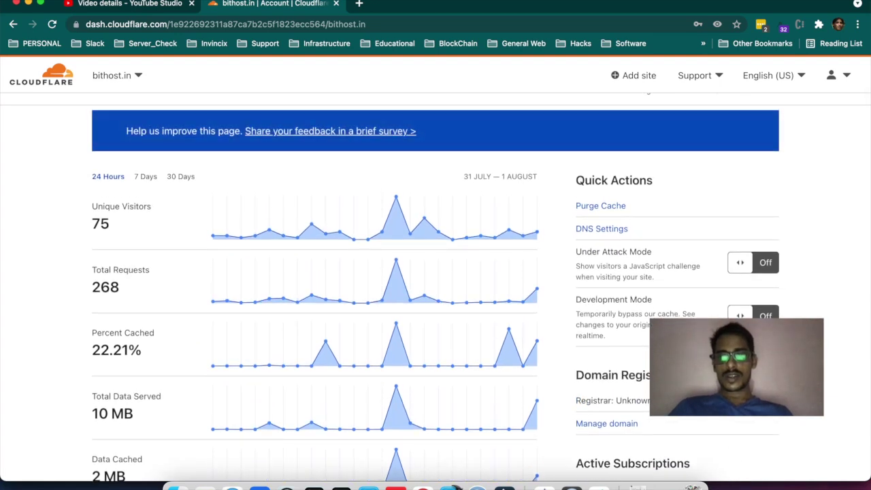
{"action": "scroll", "coordinate": [436, 285], "scroll_direction": "down", "scroll_amount": 3}
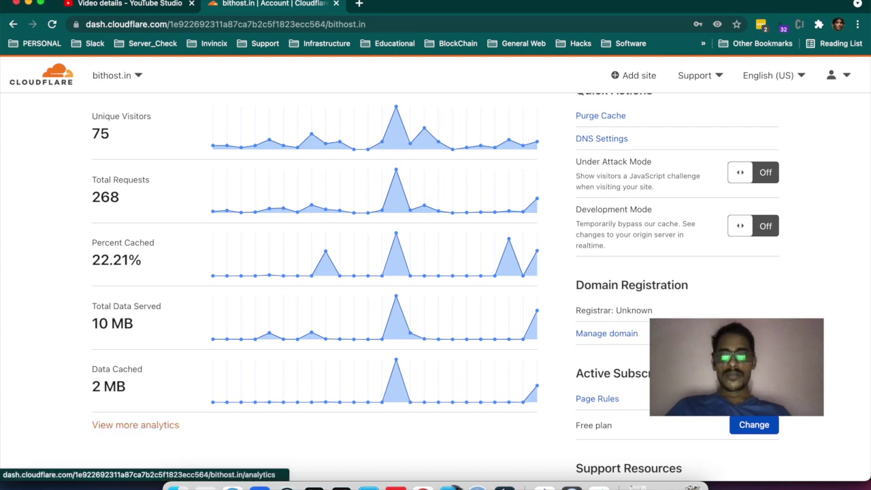
{"action": "left_click", "coordinate": [136, 425]}
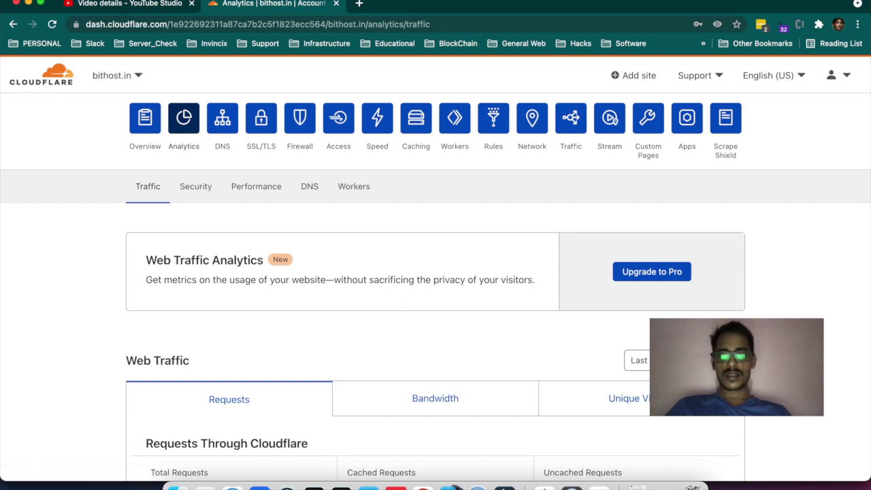
- Change the Web Traffic range from Last 24 hours to Last month (45.93k requests)
{"action": "scroll", "coordinate": [275, 265], "scroll_direction": "down", "scroll_amount": 5}
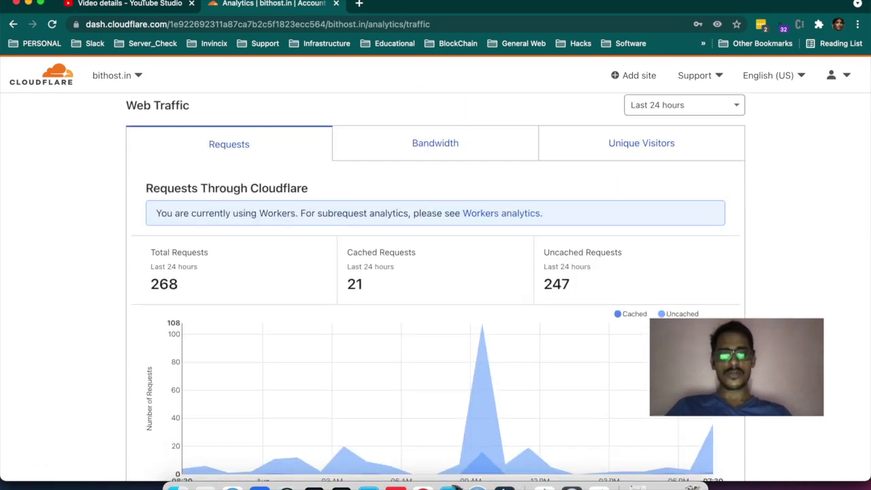
{"action": "left_click", "coordinate": [684, 105]}
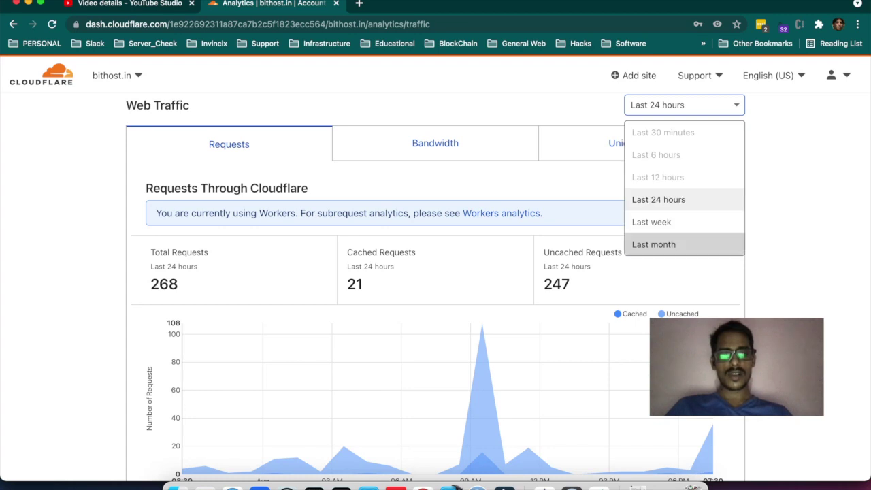
{"action": "left_click", "coordinate": [653, 244]}
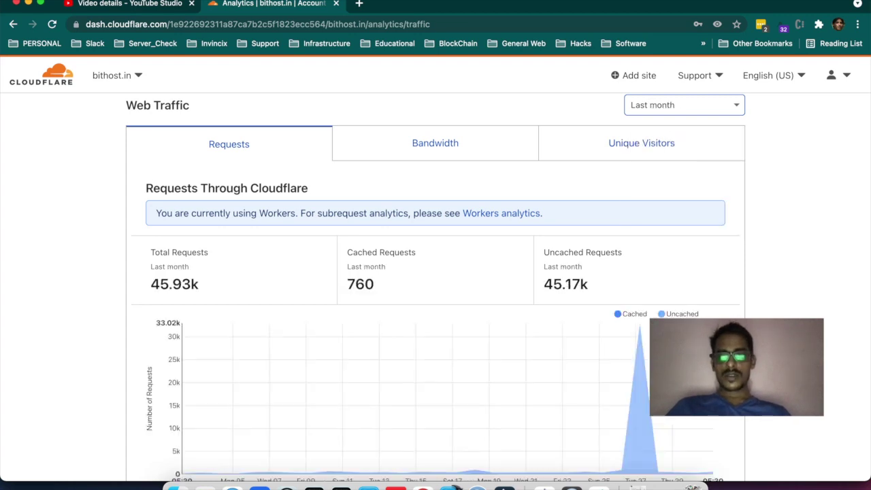
{"action": "scroll", "coordinate": [654, 244], "scroll_direction": "down", "scroll_amount": 2}
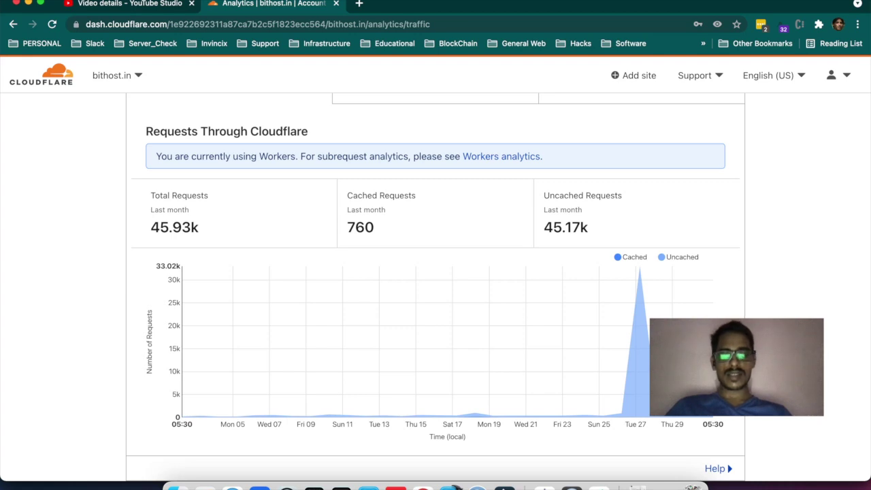
{"action": "scroll", "coordinate": [436, 286], "scroll_direction": "down", "scroll_amount": 3}
- Show the Share Your Stats figures: 43,644 SSL requests served and 48 attacks blocked
{"action": "scroll", "coordinate": [436, 286], "scroll_direction": "down", "scroll_amount": 2}
{"action": "scroll", "coordinate": [436, 286], "scroll_direction": "down", "scroll_amount": 3}
{"action": "scroll", "coordinate": [436, 272], "scroll_direction": "down", "scroll_amount": 2}
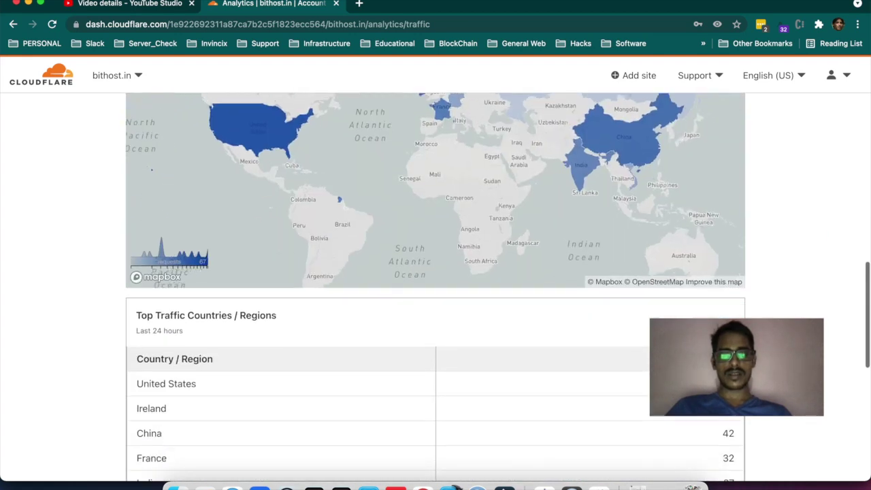
{"action": "scroll", "coordinate": [410, 242], "scroll_direction": "up", "scroll_amount": 3}
{"action": "scroll", "coordinate": [435, 190], "scroll_direction": "down", "scroll_amount": 2}
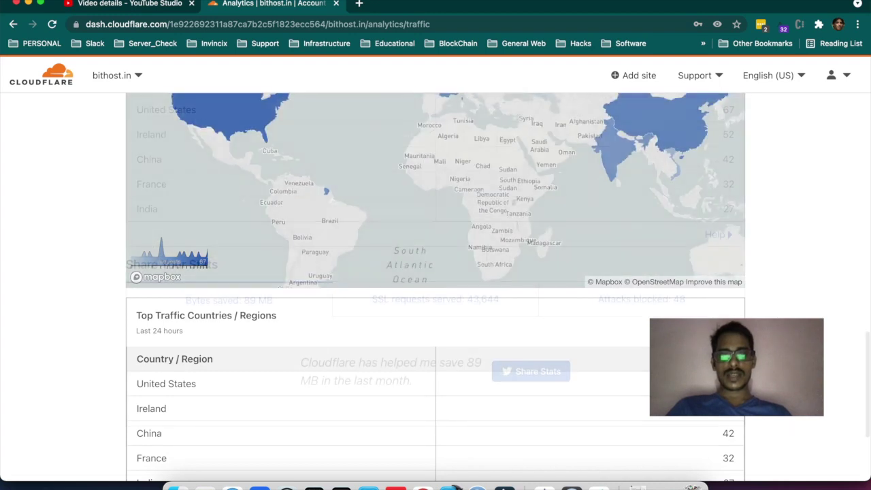
{"action": "scroll", "coordinate": [436, 191], "scroll_direction": "down", "scroll_amount": 3}
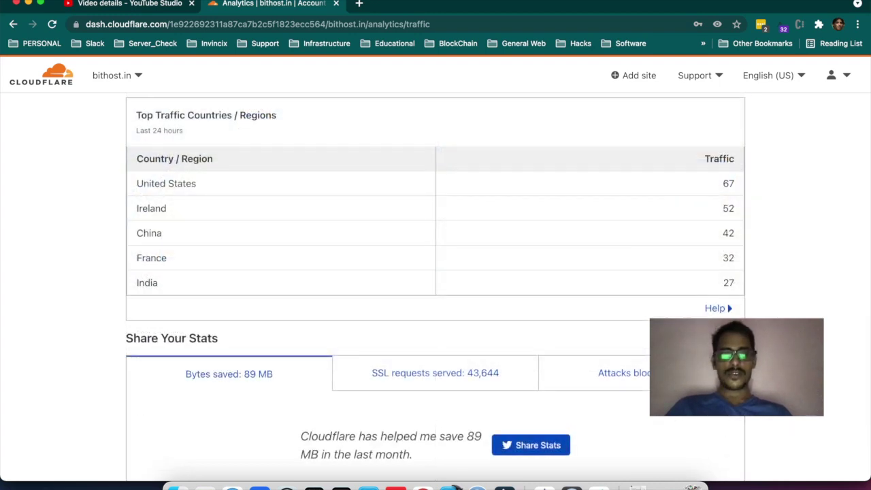
{"action": "scroll", "coordinate": [436, 272], "scroll_direction": "down", "scroll_amount": 4}
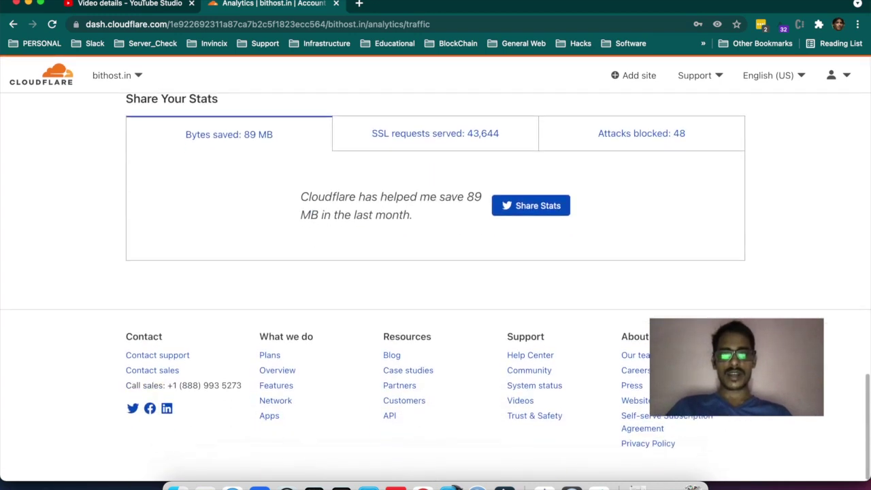
{"action": "left_click", "coordinate": [435, 133]}
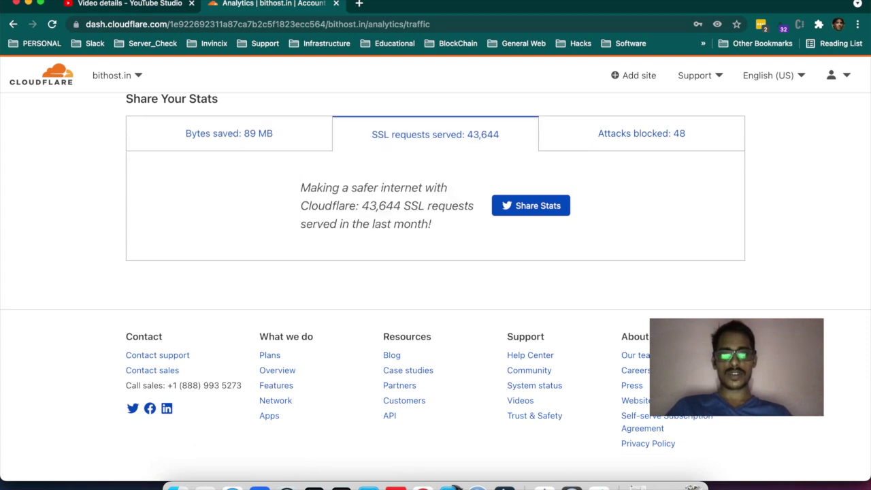
{"action": "left_click", "coordinate": [642, 134]}
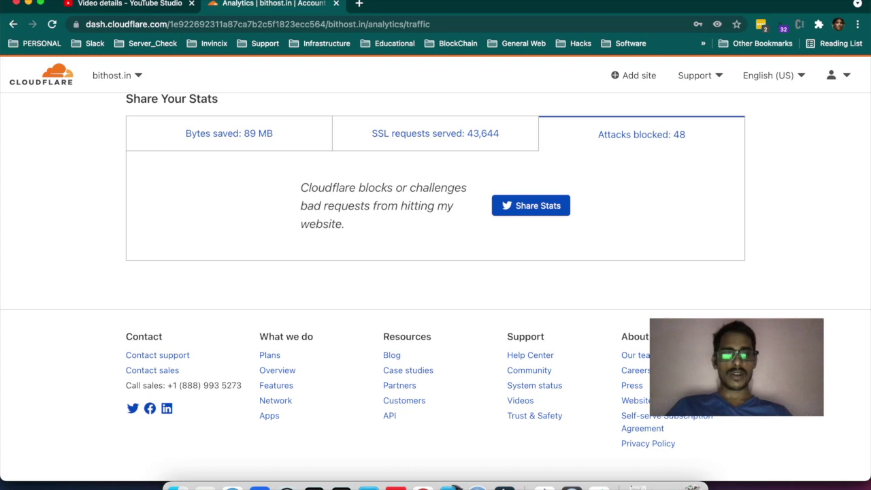
{"action": "scroll", "coordinate": [435, 272], "scroll_direction": "up", "scroll_amount": 10}
{"action": "scroll", "coordinate": [436, 273], "scroll_direction": "up", "scroll_amount": 5}
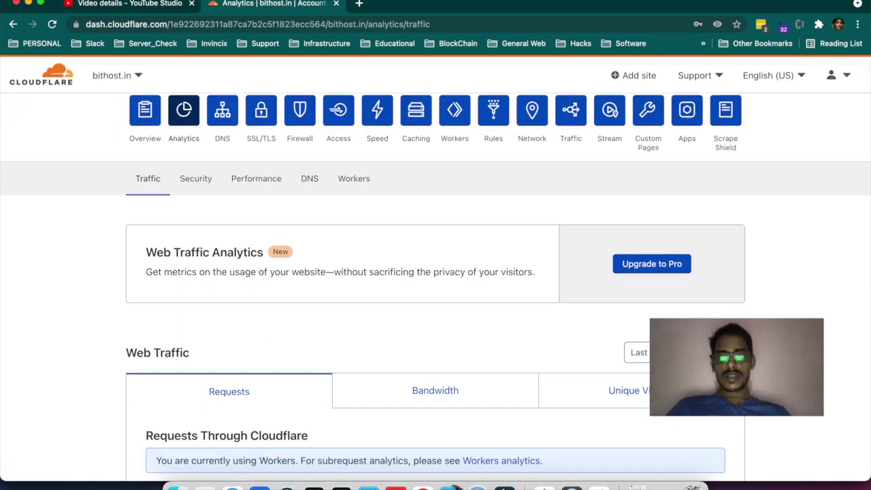
- View last month's bandwidth, then Unique Visitors: 1.61k total, 126 maximum, 50 minimum per day
{"action": "scroll", "coordinate": [436, 272], "scroll_direction": "down", "scroll_amount": 3}
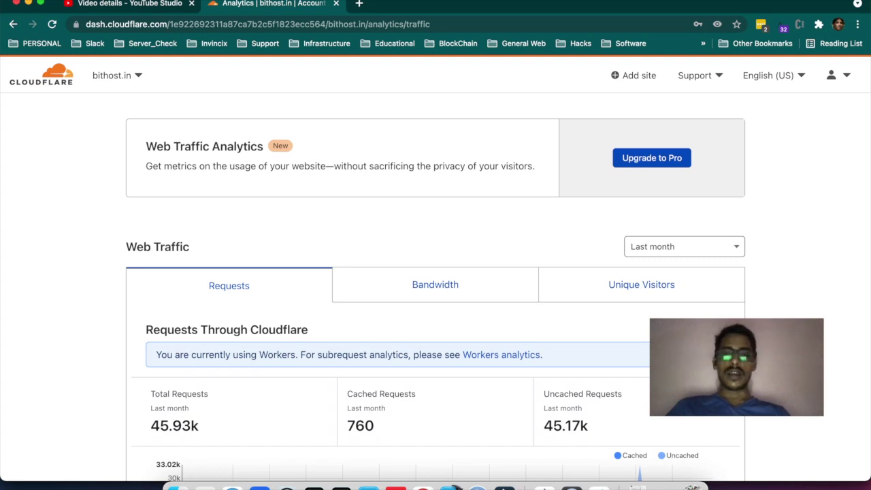
{"action": "scroll", "coordinate": [436, 224], "scroll_direction": "down", "scroll_amount": 2}
{"action": "left_click", "coordinate": [435, 216]}
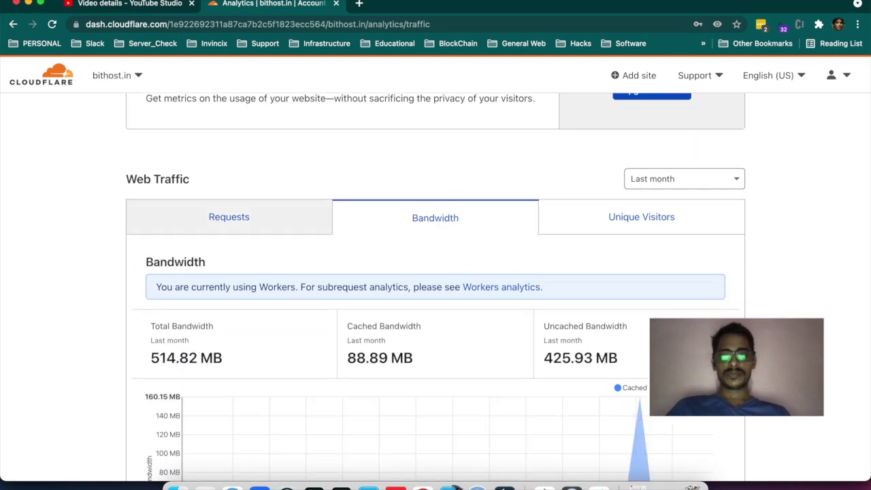
{"action": "scroll", "coordinate": [435, 224], "scroll_direction": "down", "scroll_amount": 5}
{"action": "scroll", "coordinate": [436, 286], "scroll_direction": "down", "scroll_amount": 3}
{"action": "scroll", "coordinate": [436, 286], "scroll_direction": "down", "scroll_amount": 8}
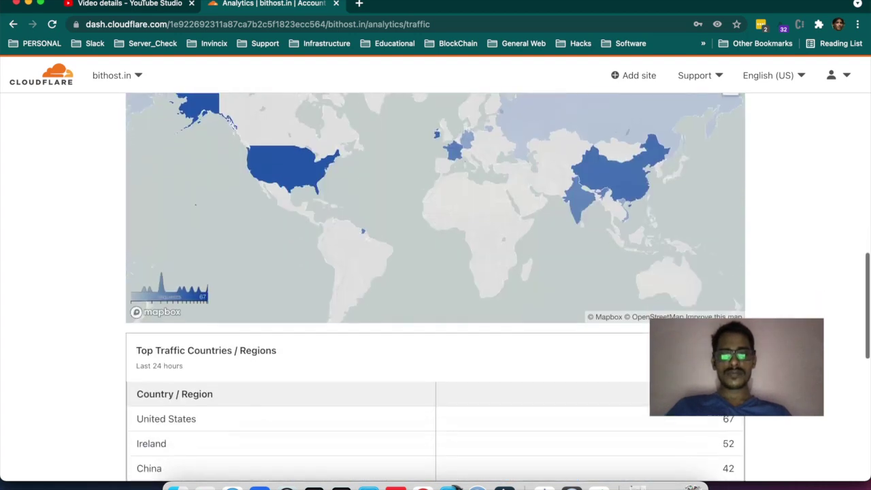
{"action": "scroll", "coordinate": [435, 286], "scroll_direction": "up", "scroll_amount": 10}
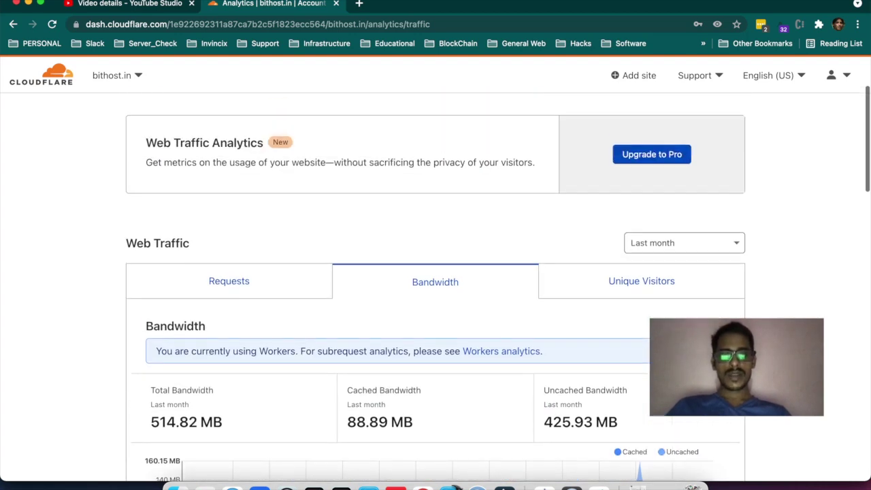
{"action": "left_click", "coordinate": [641, 281]}
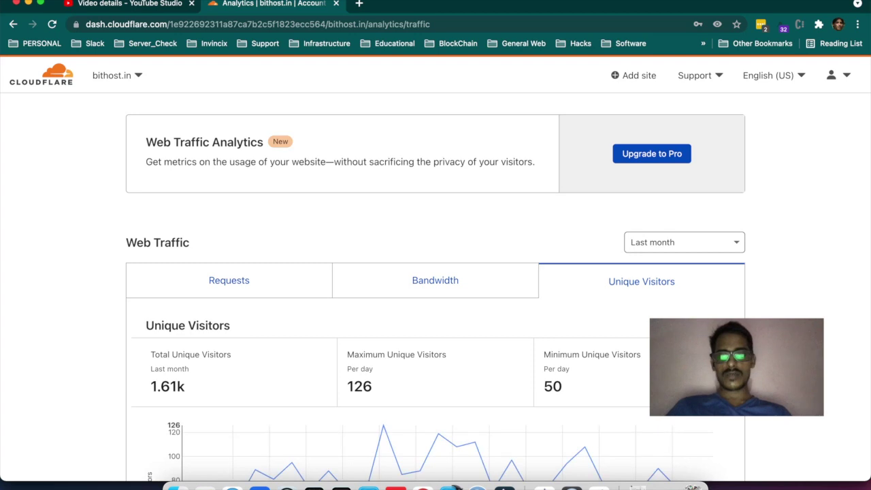
{"action": "scroll", "coordinate": [642, 281], "scroll_direction": "down", "scroll_amount": 3}
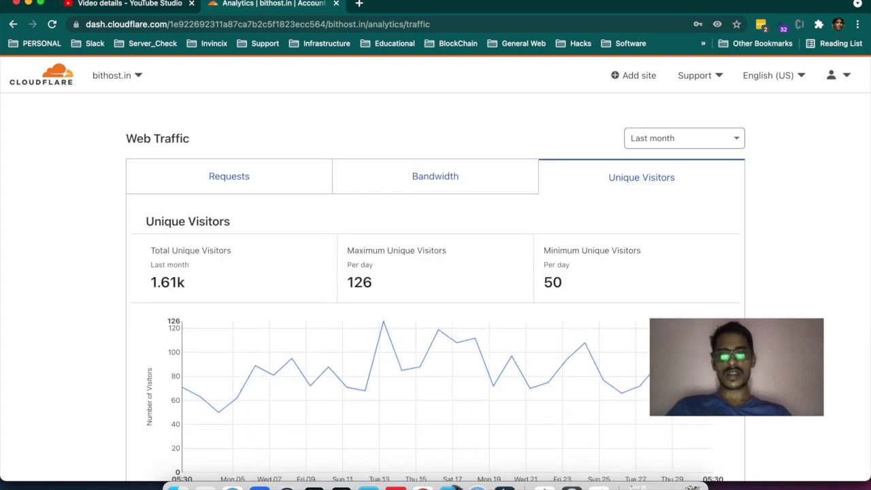
{"action": "double_click", "coordinate": [167, 282]}
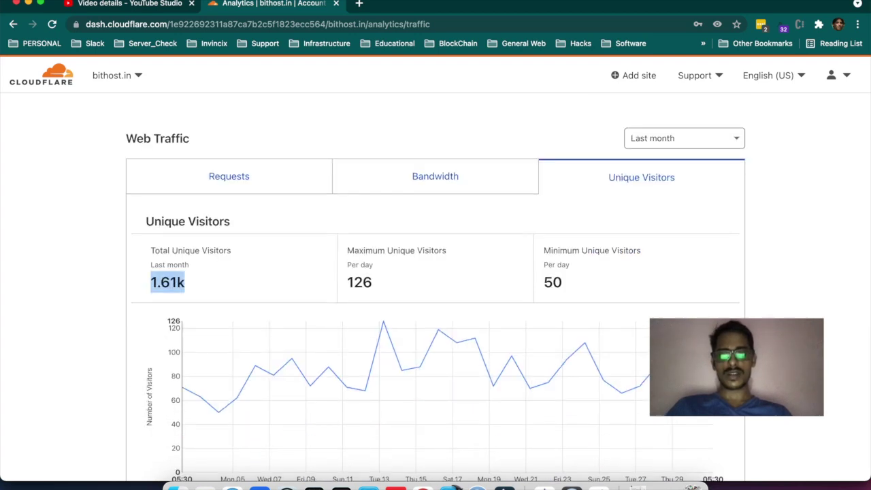
- Open the SSL/TLS Origin Server certificates page for bithost.in
{"action": "scroll", "coordinate": [435, 273], "scroll_direction": "up", "scroll_amount": 7}
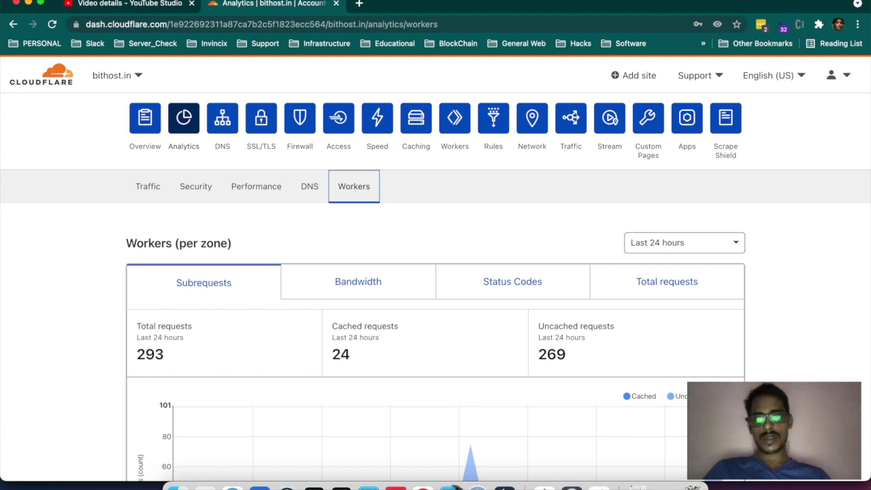
{"action": "left_click", "coordinate": [222, 119]}
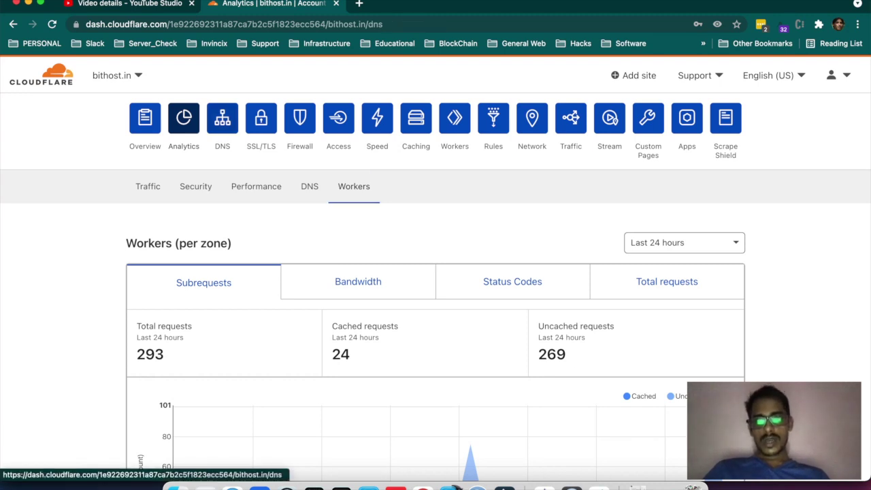
{"action": "left_click", "coordinate": [262, 118]}
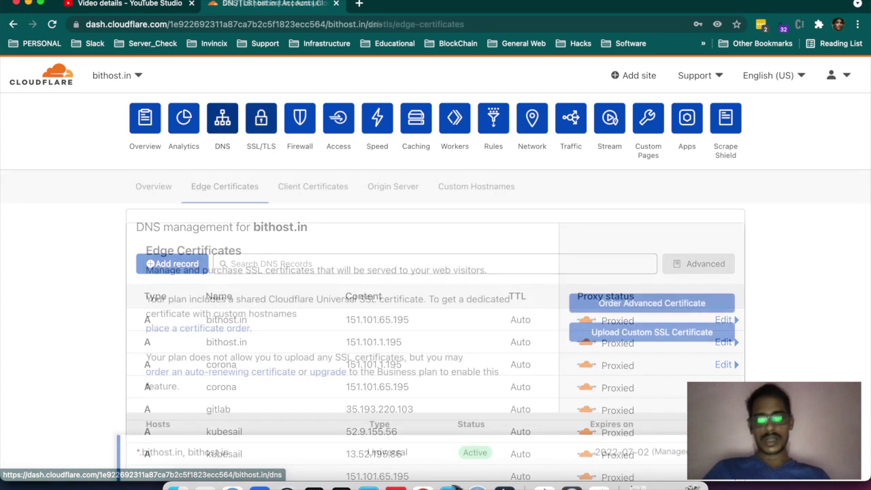
{"action": "left_click", "coordinate": [393, 186]}
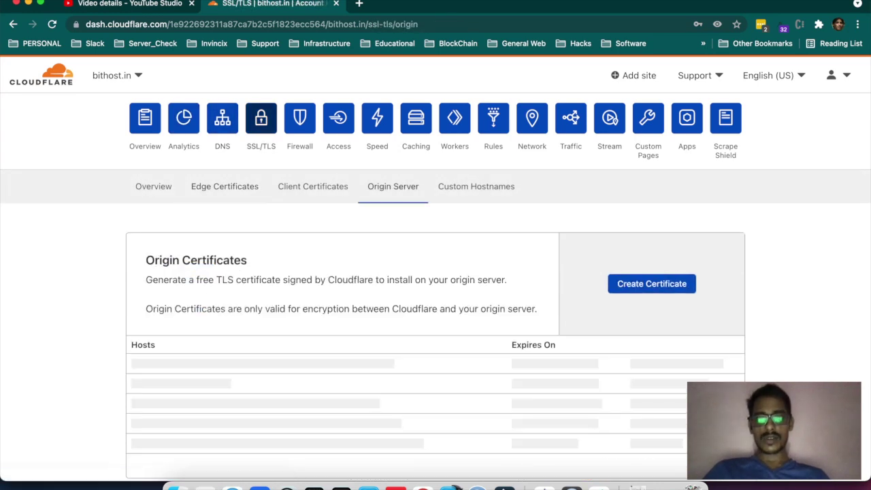
- Review the origin server certificates, then bring up Firewall Rules (2 of 5 used)
{"action": "scroll", "coordinate": [435, 273], "scroll_direction": "down", "scroll_amount": 2}
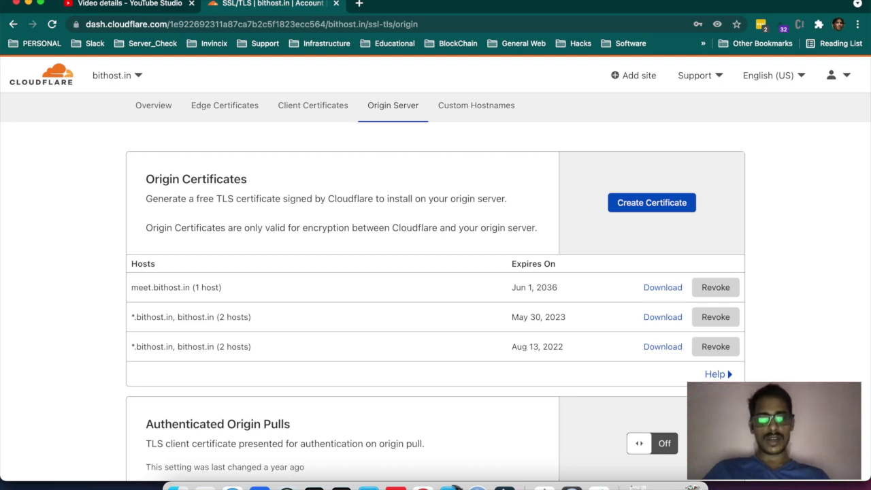
{"action": "scroll", "coordinate": [436, 286], "scroll_direction": "down", "scroll_amount": 5}
{"action": "scroll", "coordinate": [435, 286], "scroll_direction": "up", "scroll_amount": 3}
{"action": "scroll", "coordinate": [435, 286], "scroll_direction": "up", "scroll_amount": 2}
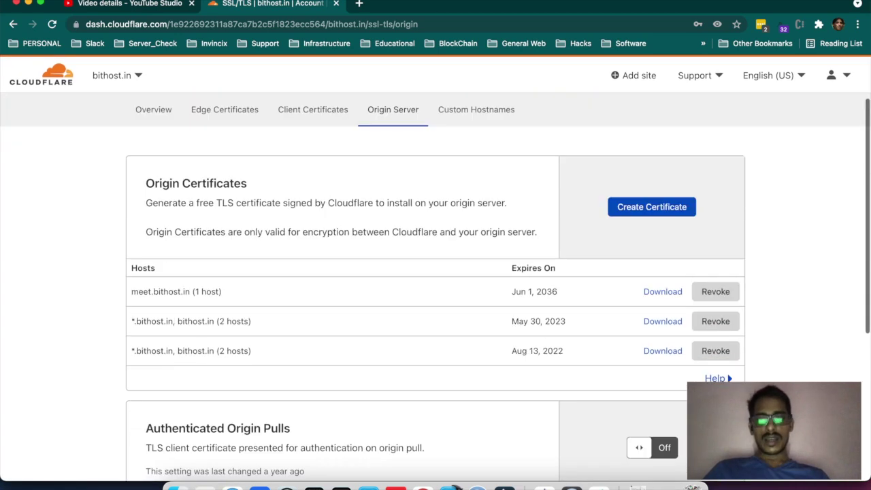
{"action": "scroll", "coordinate": [663, 339], "scroll_direction": "down", "scroll_amount": 5}
{"action": "scroll", "coordinate": [663, 339], "scroll_direction": "up", "scroll_amount": 6}
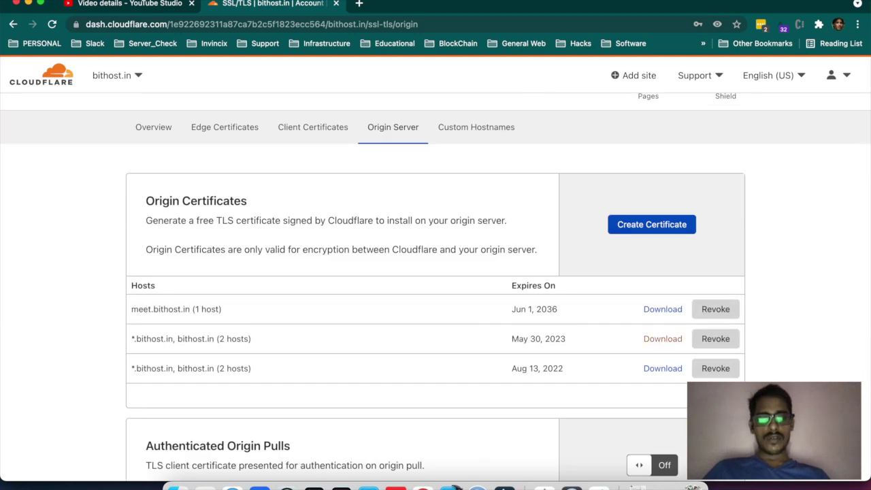
{"action": "scroll", "coordinate": [663, 339], "scroll_direction": "up", "scroll_amount": 1}
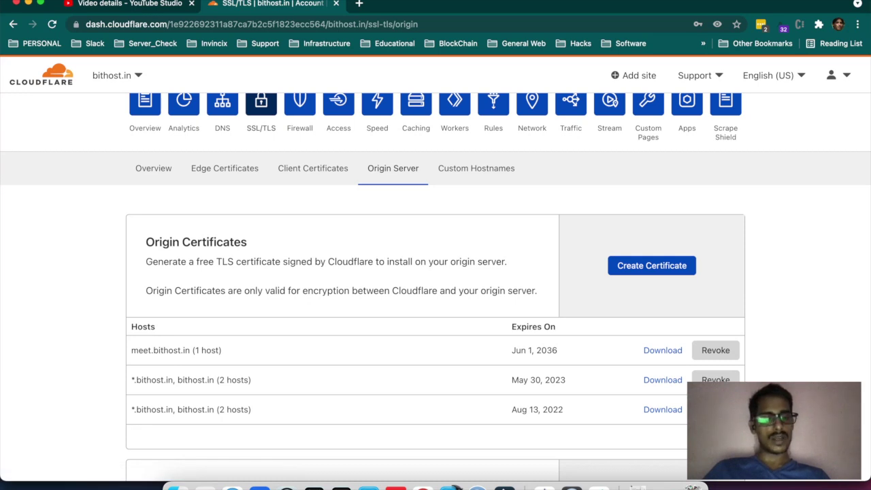
{"action": "left_click", "coordinate": [299, 102]}
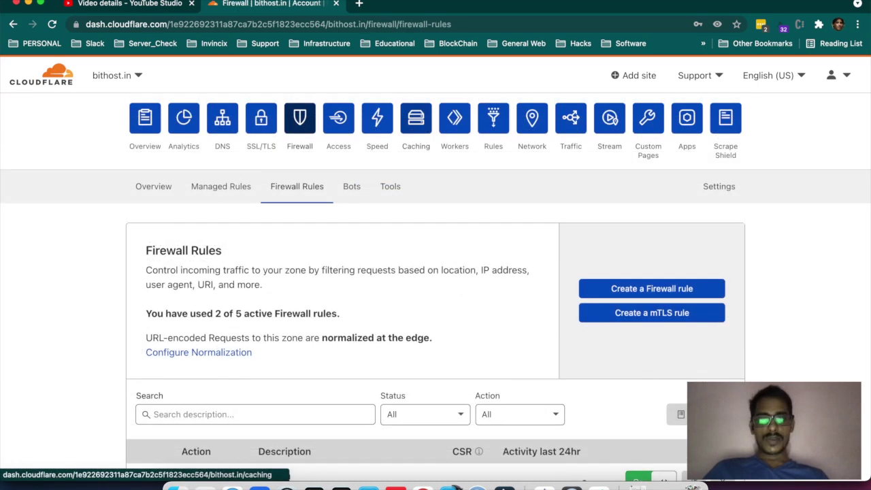
- Open the secure-headers Worker from the site's Workers routes and load its script in Quick edit
{"action": "left_click", "coordinate": [455, 118]}
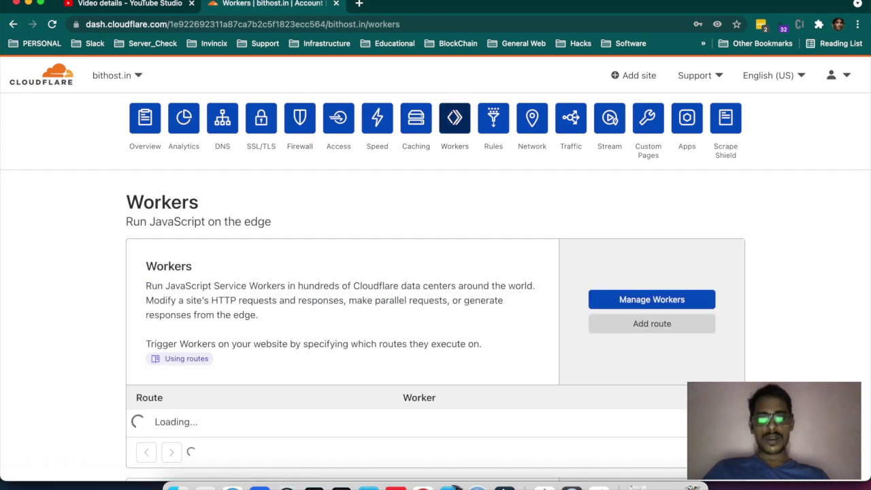
{"action": "scroll", "coordinate": [436, 273], "scroll_direction": "down", "scroll_amount": 5}
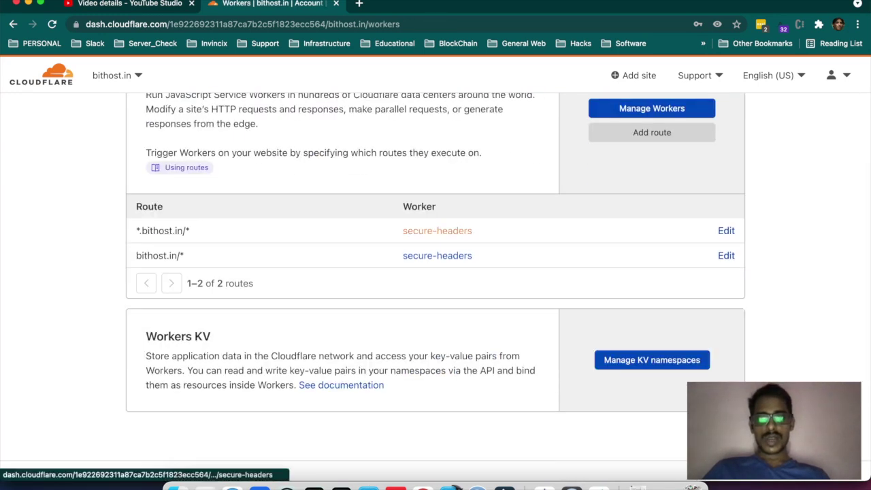
{"action": "left_click", "coordinate": [437, 231]}
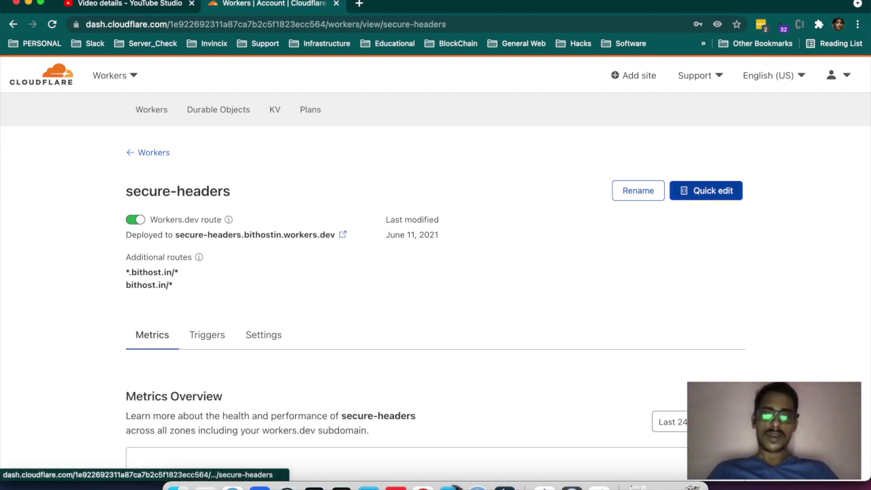
{"action": "left_click", "coordinate": [708, 191]}
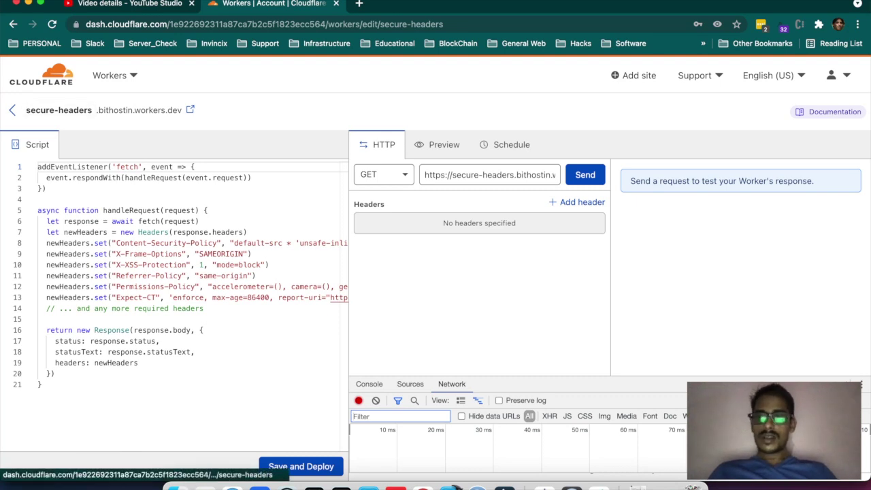
- Leave the secure-headers editor via the Workers list and return to the bithost.in overview
{"action": "left_click", "coordinate": [59, 110]}
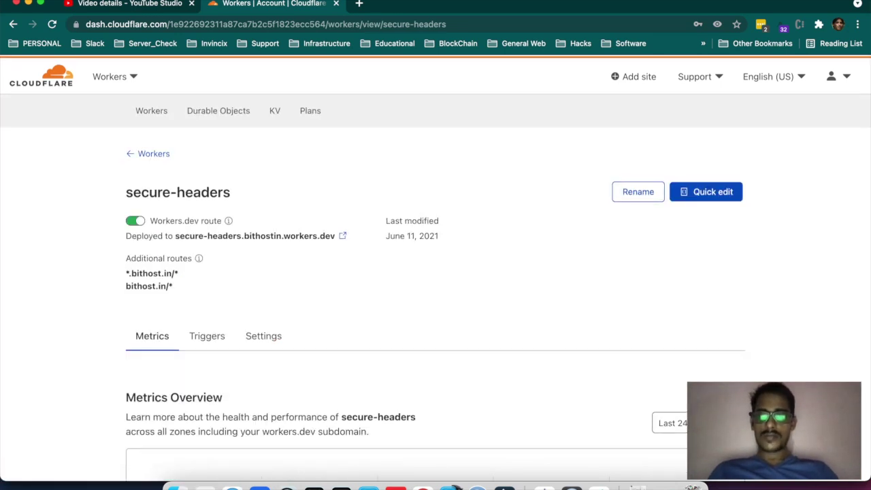
{"action": "left_click", "coordinate": [149, 153]}
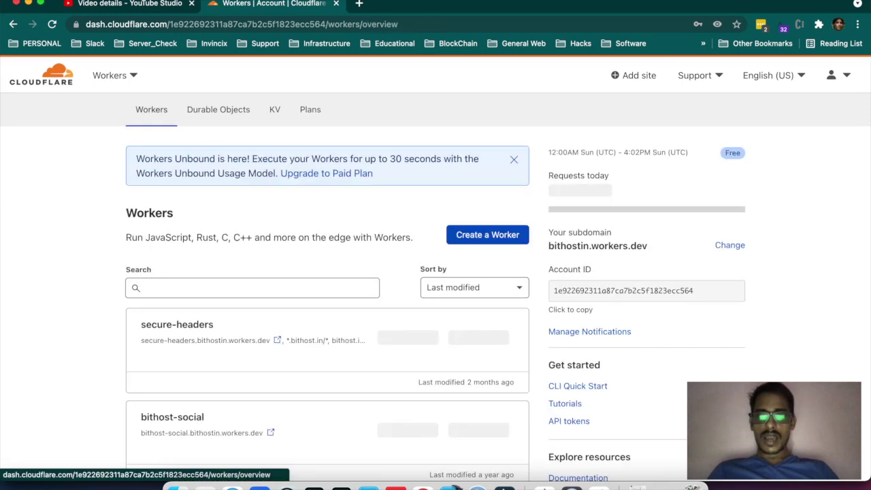
{"action": "key", "text": "alt+Left"}
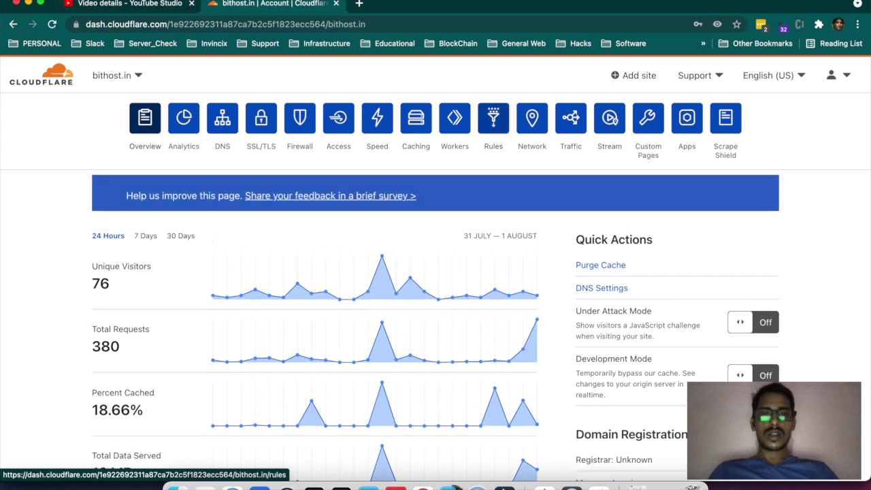
- Switch the existing *.bithost.in/* page rule from Off to On
{"action": "left_click", "coordinate": [493, 118]}
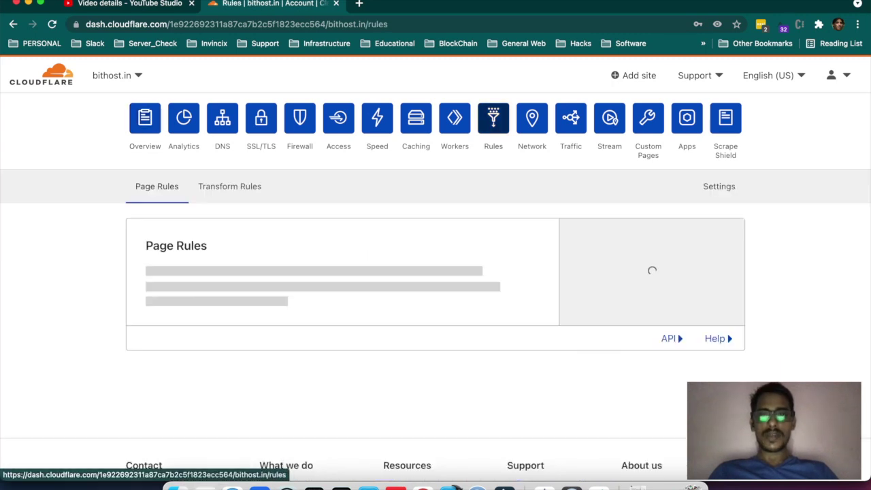
{"action": "scroll", "coordinate": [436, 272], "scroll_direction": "down", "scroll_amount": 3}
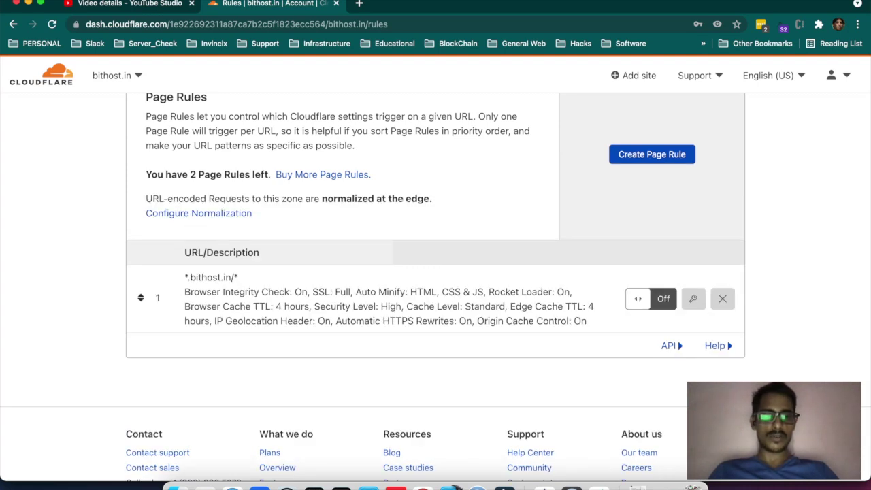
{"action": "left_click", "coordinate": [651, 299]}
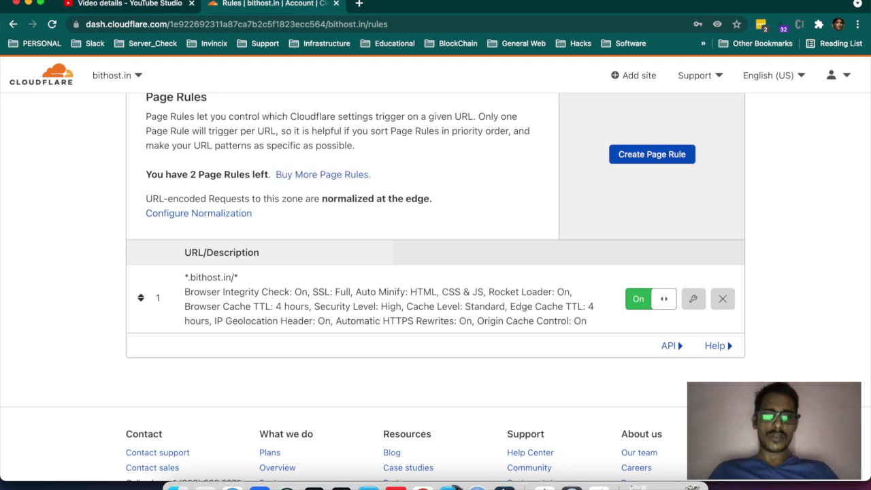
- Start a new page rule for *.bithost.in/* with the Always Online setting
{"action": "left_click", "coordinate": [652, 155]}
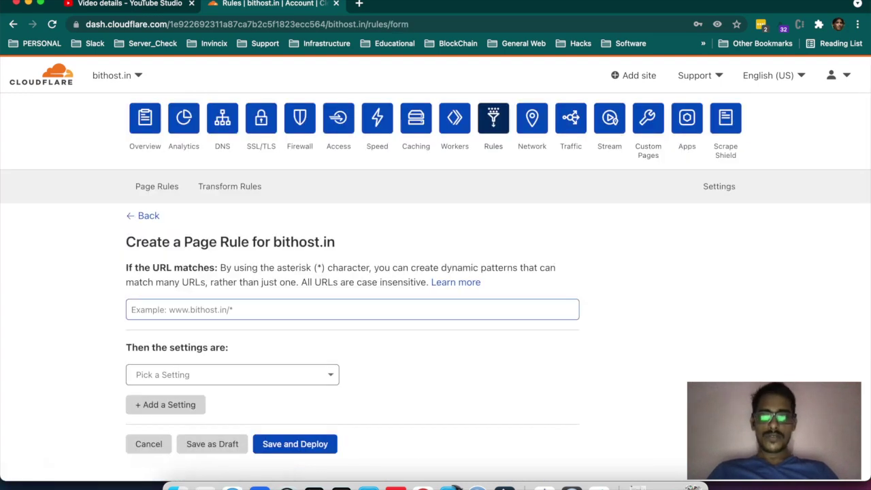
{"action": "scroll", "coordinate": [436, 272], "scroll_direction": "down", "scroll_amount": 3}
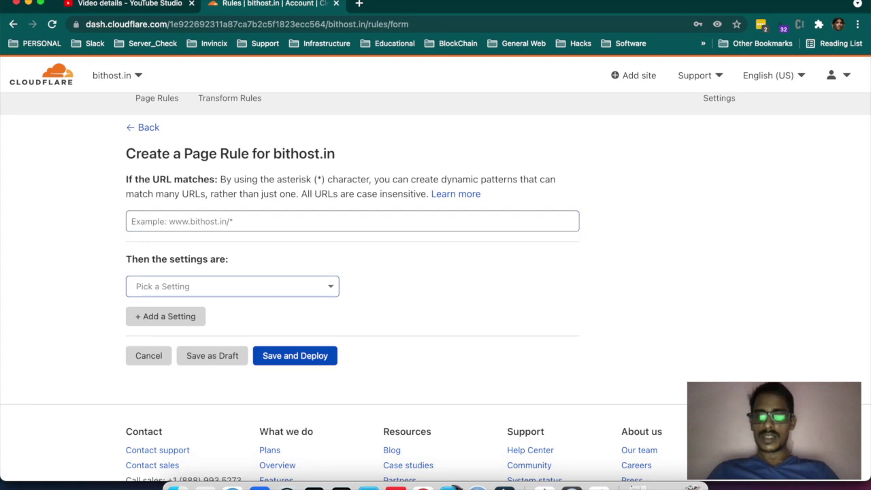
{"action": "left_click", "coordinate": [232, 286]}
{"action": "scroll", "coordinate": [231, 287], "scroll_direction": "down", "scroll_amount": 3}
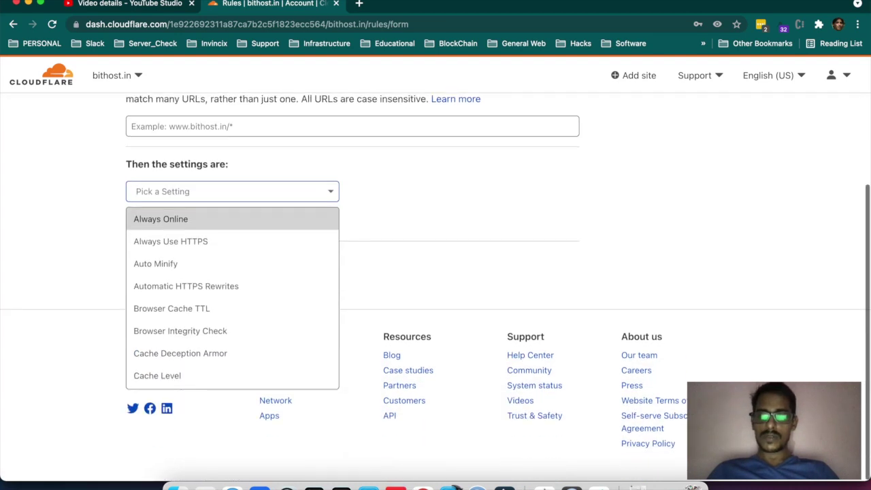
{"action": "key", "text": "Return"}
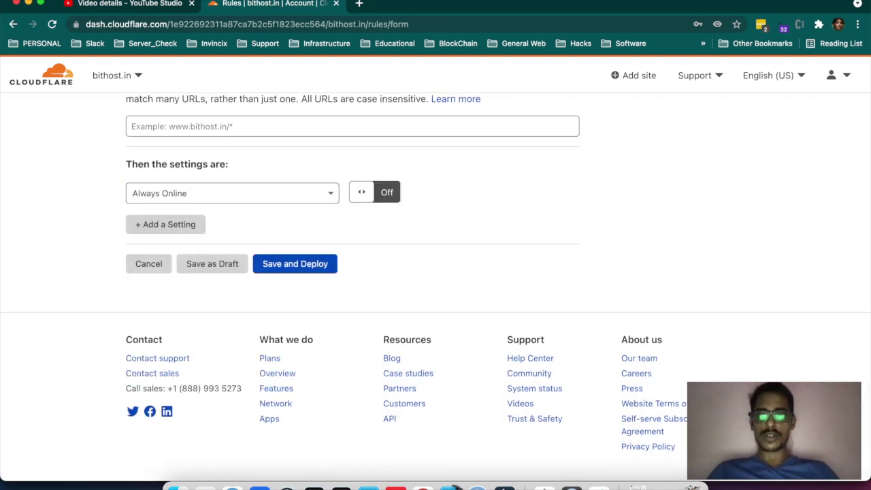
{"action": "type", "text": "*"}
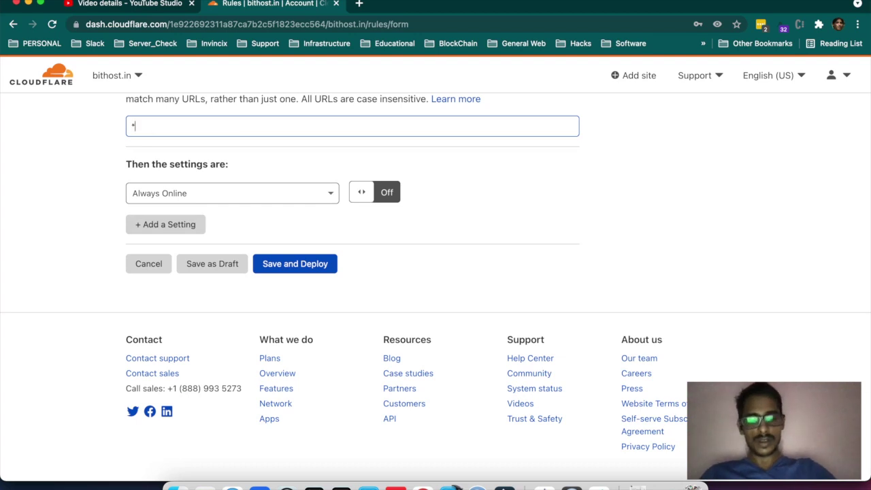
{"action": "type", "text": ".bithost"}
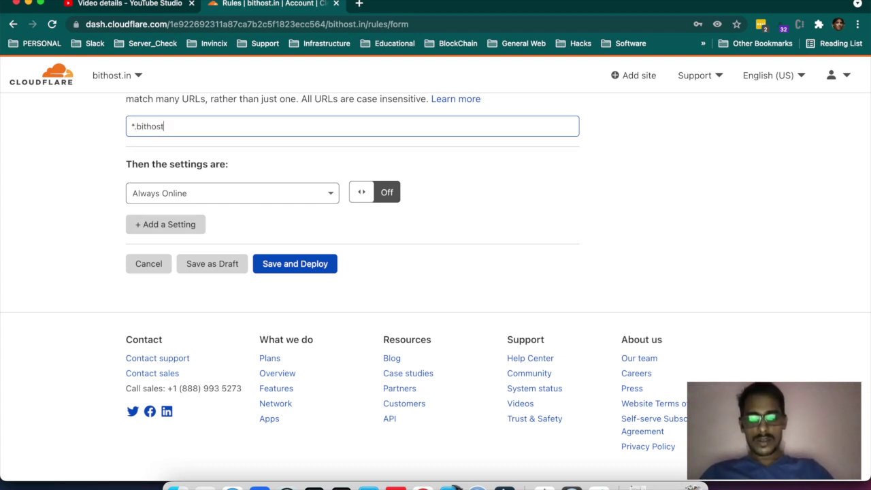
{"action": "type", "text": ".in/*"}
{"action": "key", "text": "Return"}
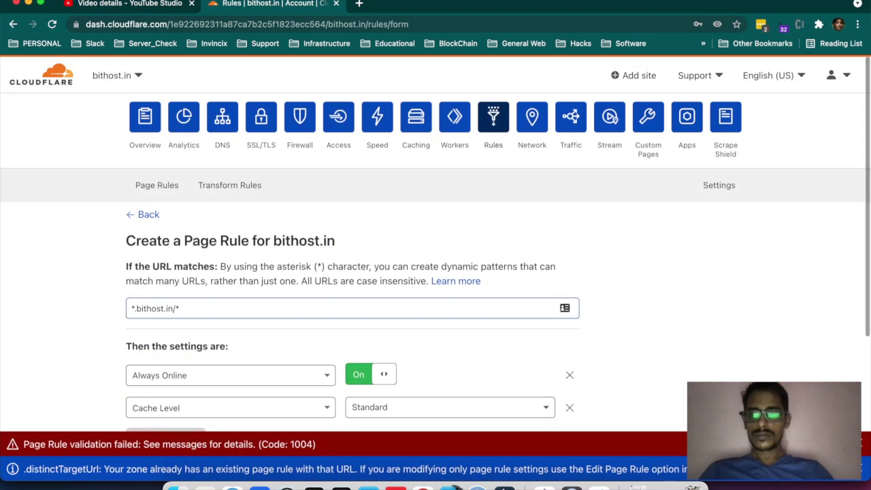
- Correct the URL pattern and save and deploy the rule with Cache Level Standard
{"action": "type", "text": "\\"}
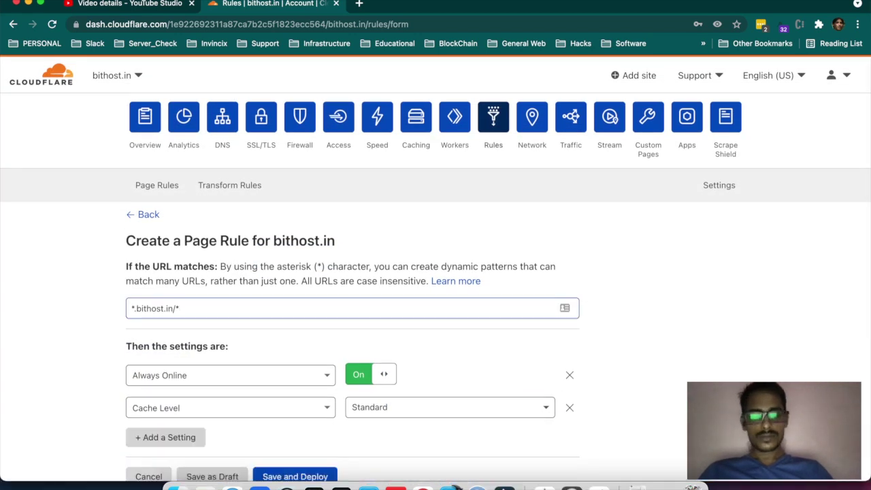
{"action": "key", "text": "BackSpace"}
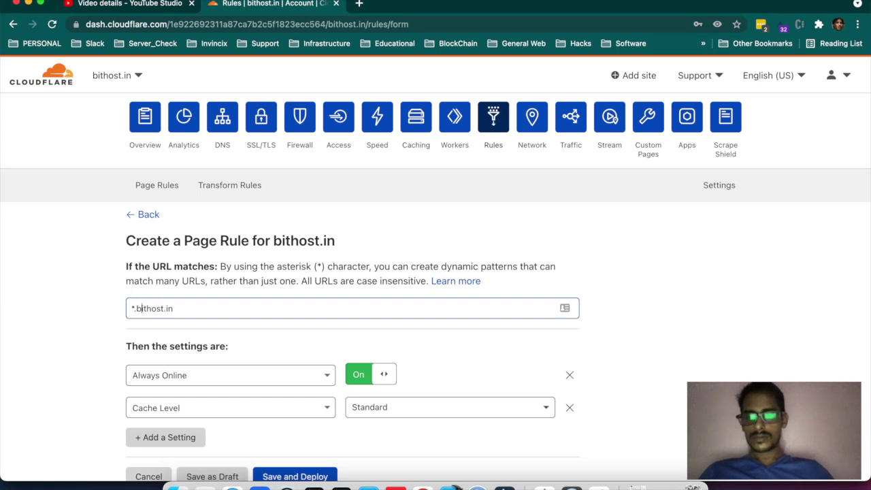
{"action": "scroll", "coordinate": [436, 272], "scroll_direction": "down", "scroll_amount": 5}
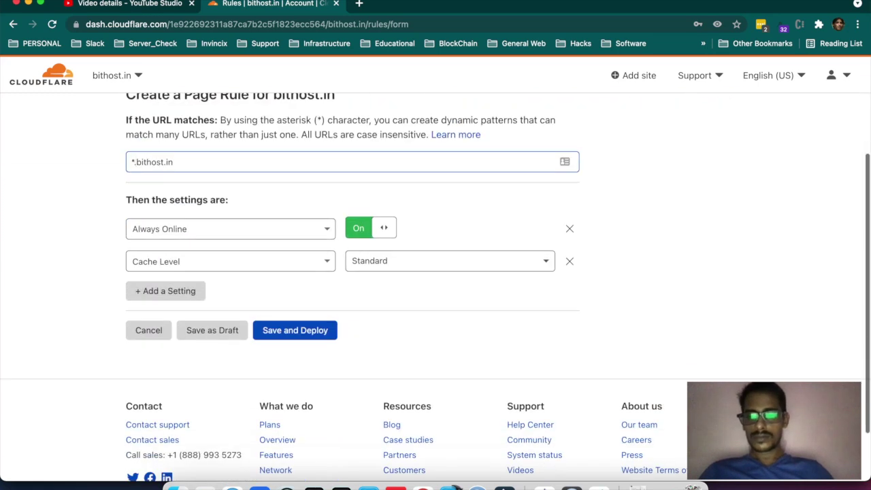
{"action": "key", "text": "Return"}
{"action": "scroll", "coordinate": [436, 273], "scroll_direction": "up", "scroll_amount": 4}
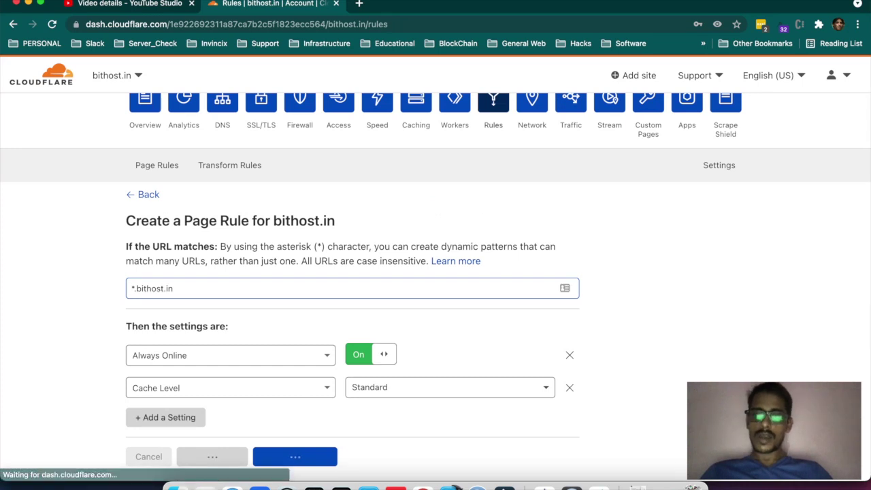
- Scroll the Page Rules list to confirm *.bithost.in/ (Always Online, Cache Level Standard) is first and On
{"action": "scroll", "coordinate": [436, 272], "scroll_direction": "down", "scroll_amount": 2}
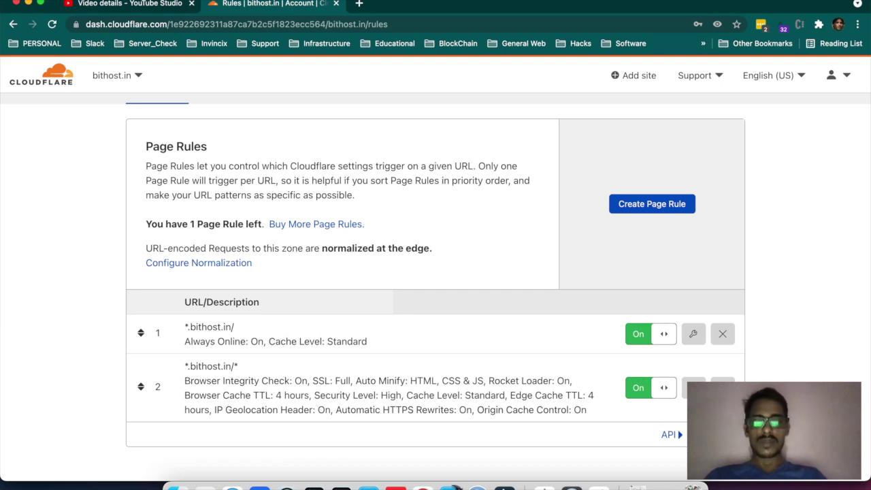
{"action": "scroll", "coordinate": [229, 186], "scroll_direction": "up", "scroll_amount": 3}
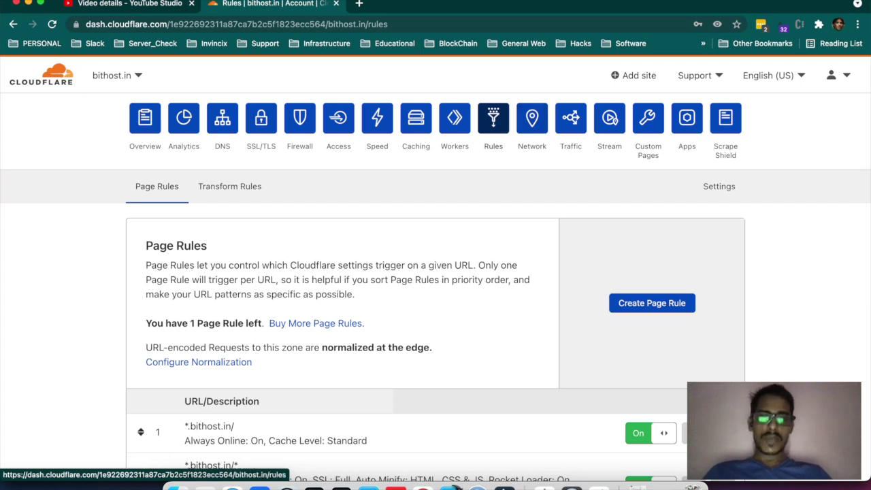
{"action": "scroll", "coordinate": [494, 122], "scroll_direction": "down", "scroll_amount": 5}
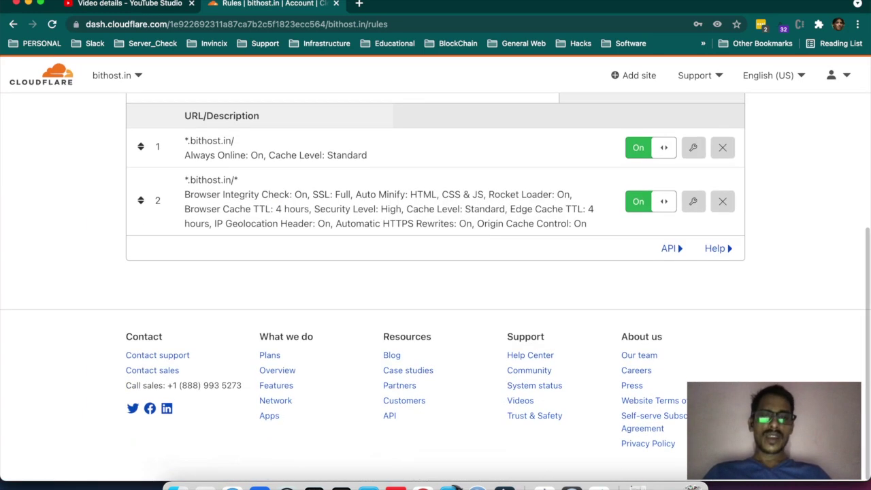
{"action": "scroll", "coordinate": [436, 272], "scroll_direction": "up", "scroll_amount": 4}
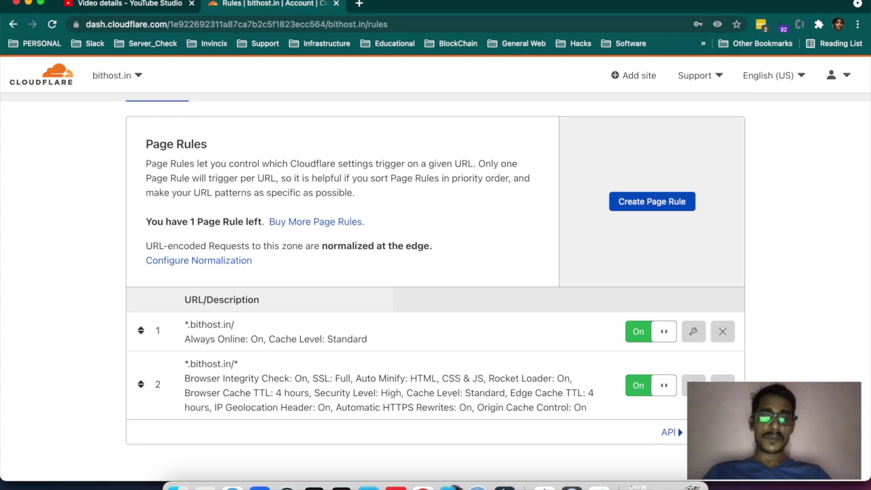
{"action": "scroll", "coordinate": [436, 272], "scroll_direction": "up", "scroll_amount": 5}
{"action": "scroll", "coordinate": [436, 272], "scroll_direction": "up", "scroll_amount": 1}
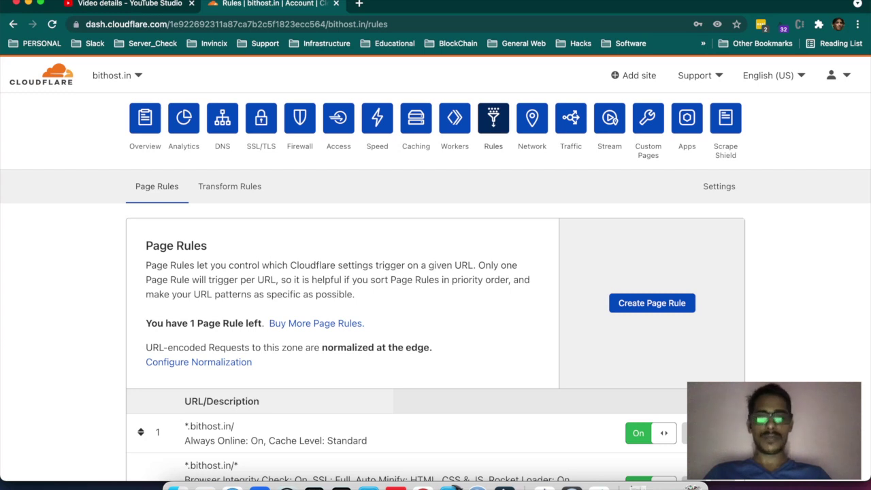
{"action": "scroll", "coordinate": [436, 273], "scroll_direction": "down", "scroll_amount": 5}
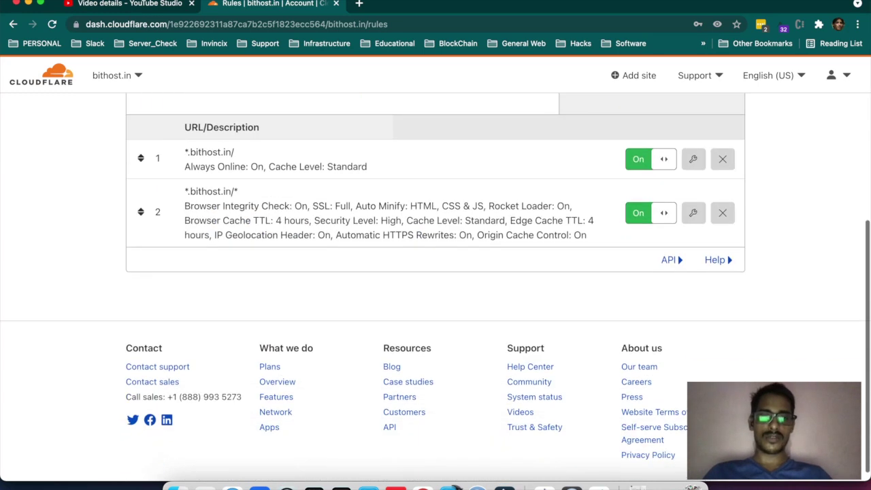
{"action": "scroll", "coordinate": [436, 273], "scroll_direction": "up", "scroll_amount": 3}
{"action": "scroll", "coordinate": [436, 272], "scroll_direction": "up", "scroll_amount": 1}
{"action": "scroll", "coordinate": [436, 272], "scroll_direction": "up", "scroll_amount": 2}
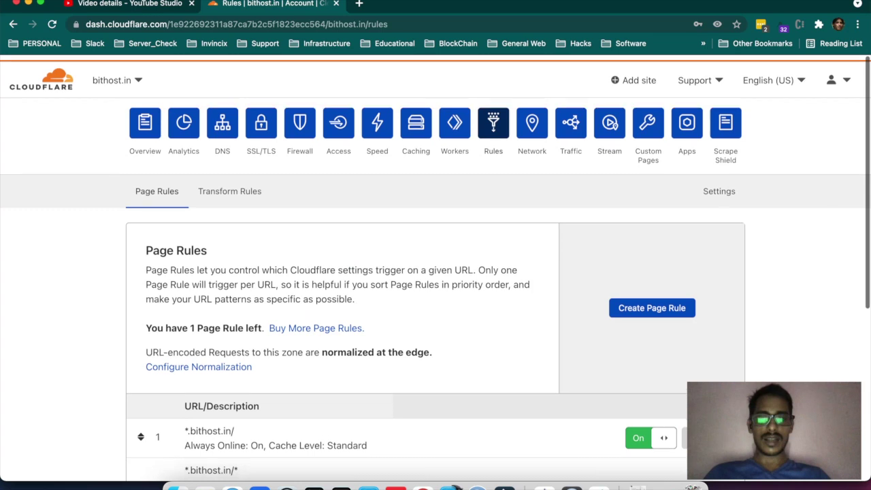